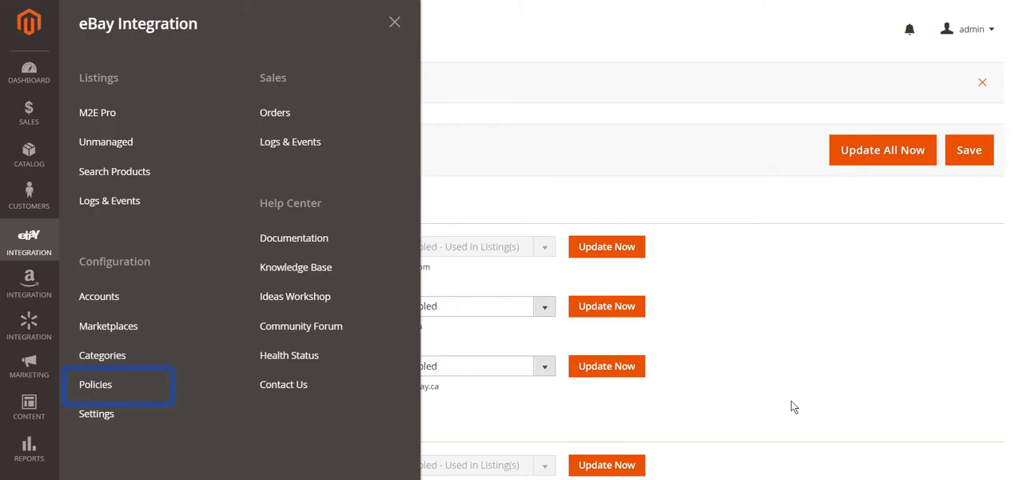
Open the "Default - (eBay UK - United Kingdom) - Default Listing" synchronization policy and change a revise condition in its Revise Rules.
click(95, 383)
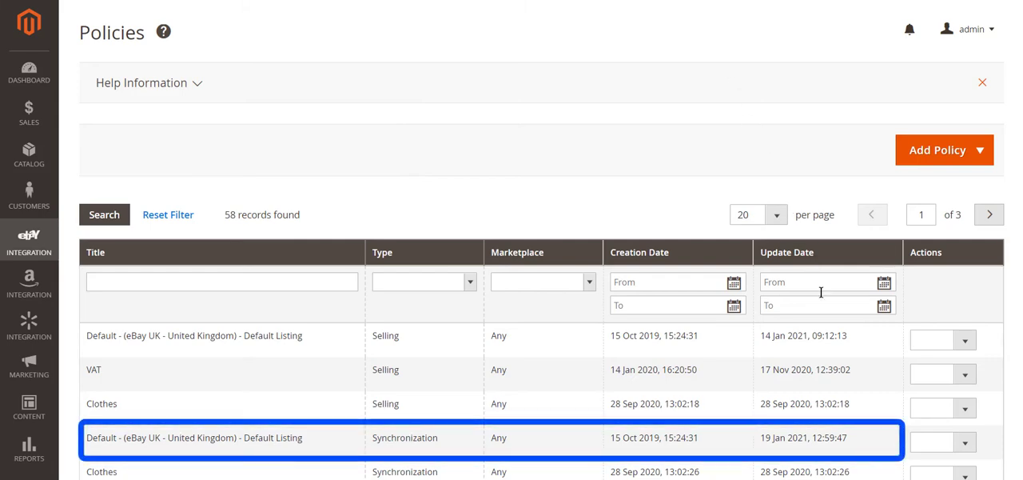
click(883, 442)
scroll(511, 264, down, 5)
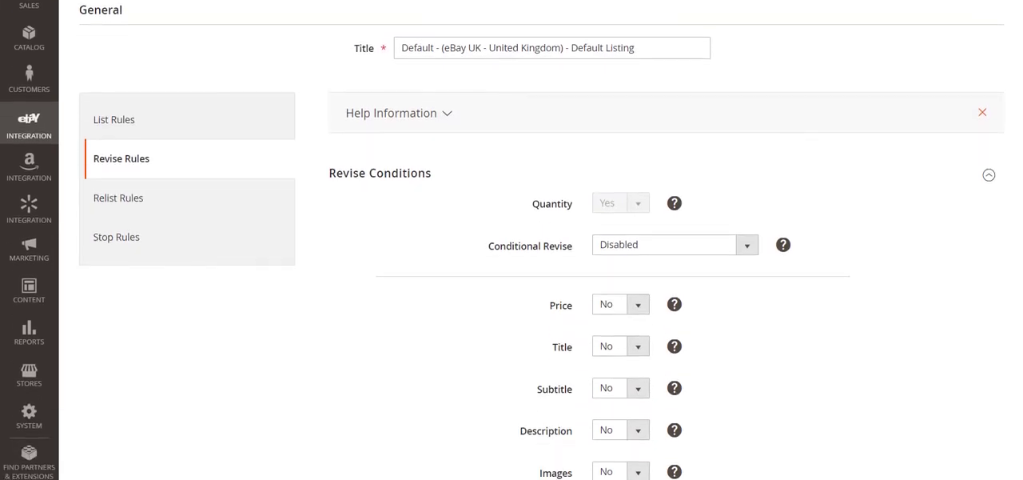
click(637, 326)
click(615, 348)
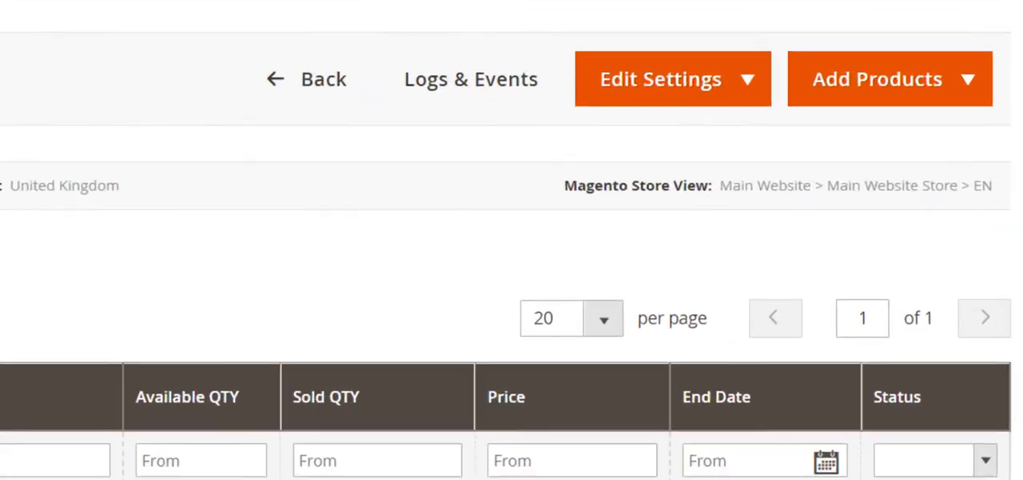
Add the Female Bag, Black Laptop Bag and Purple Laptop Bag from the products list to the General UK listing.
click(920, 148)
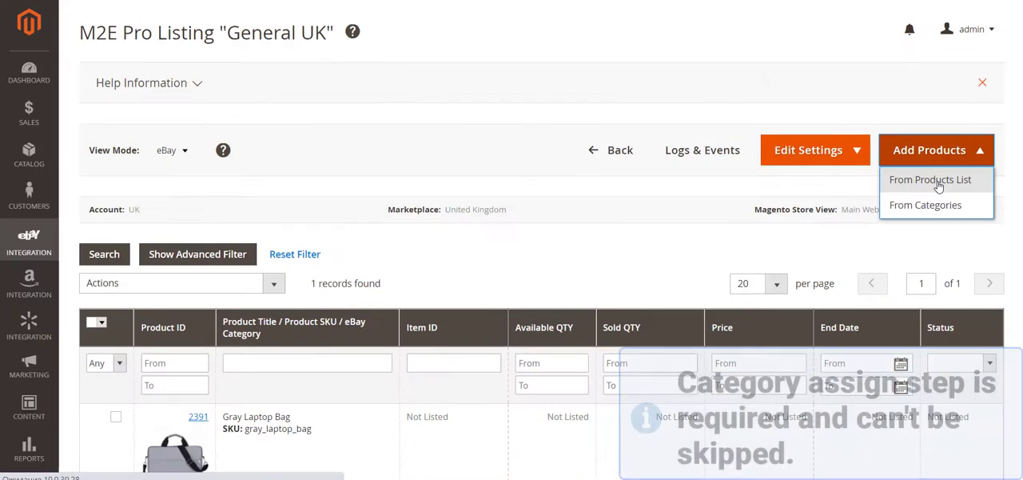
click(877, 126)
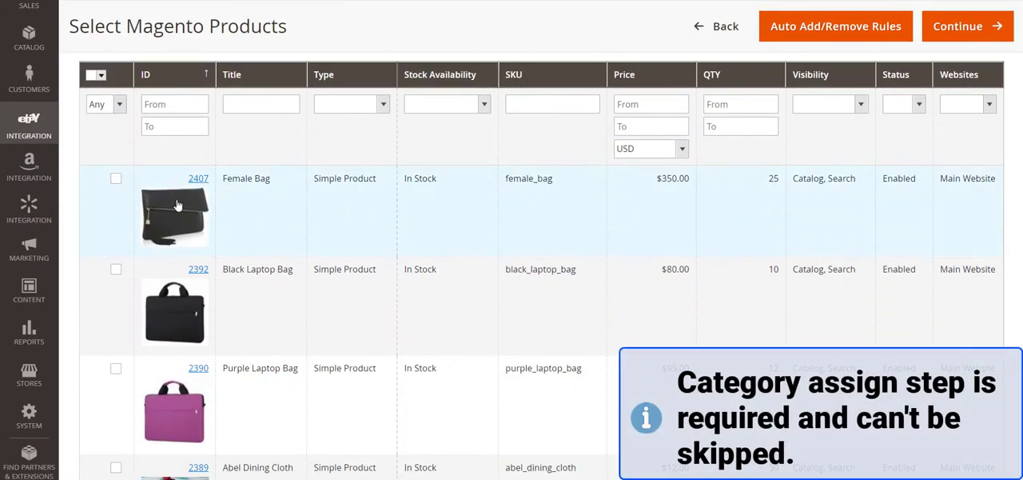
click(116, 178)
click(116, 269)
click(115, 368)
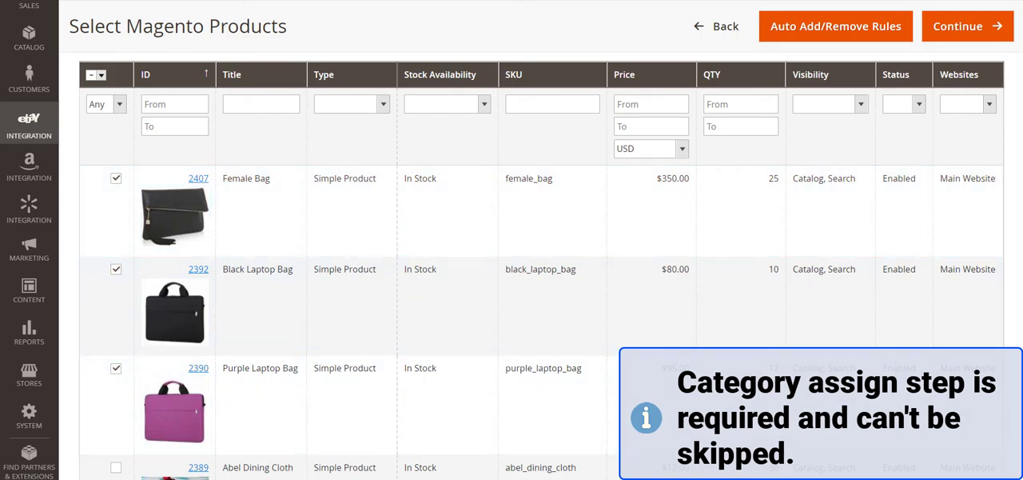
click(971, 26)
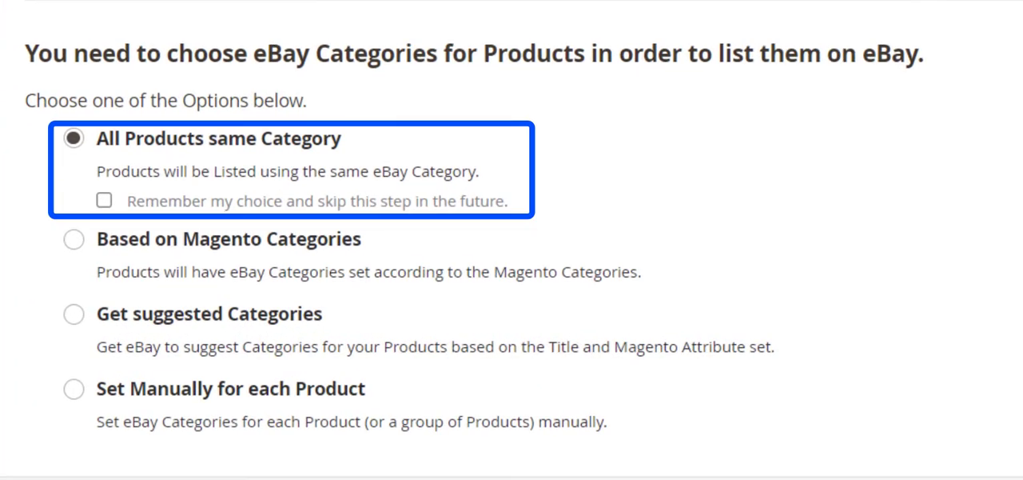
Preview the All Products same Category, Based on Magento Categories and Get suggested Categories ways of assigning eBay categories.
click(911, 95)
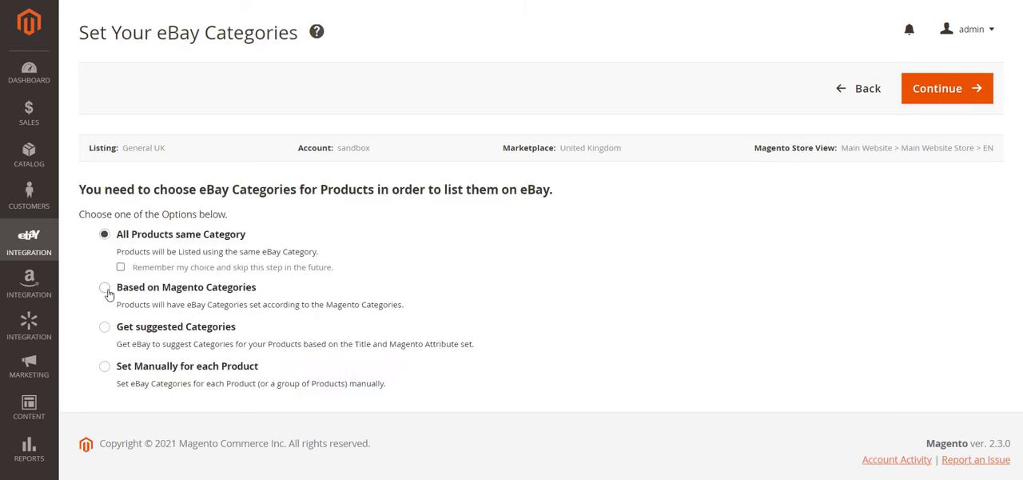
click(105, 288)
click(927, 90)
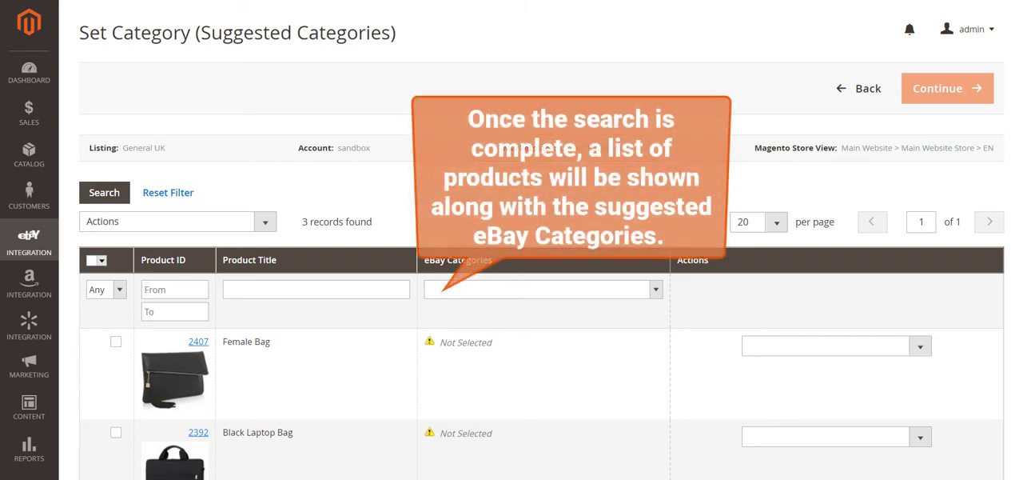
scroll(512, 239, down, 1)
scroll(511, 304, down, 1)
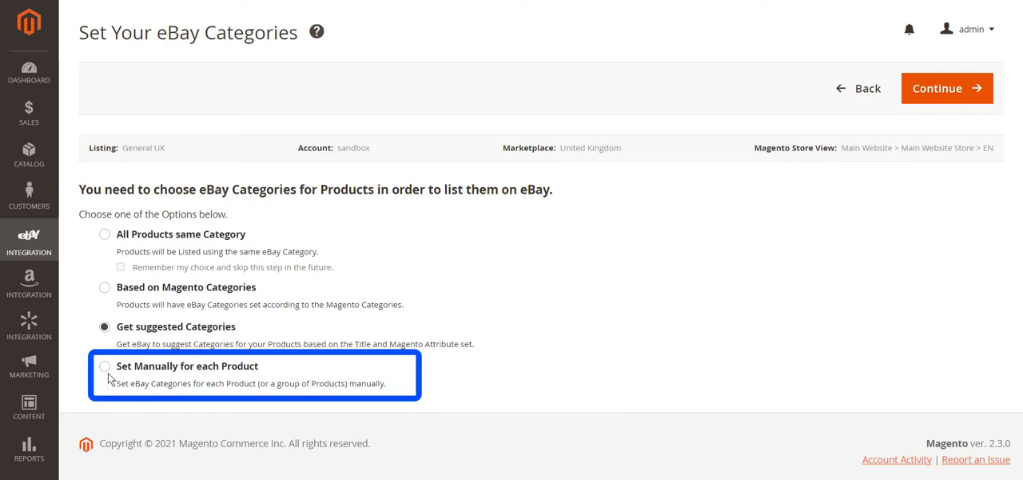
Choose to set eBay categories manually for each product and open the category settings of the Female Bag.
click(105, 367)
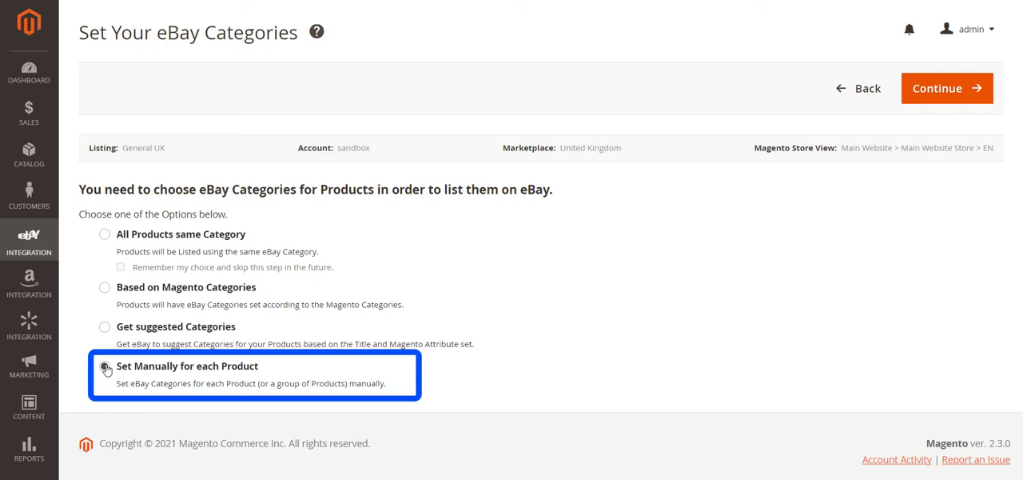
click(949, 93)
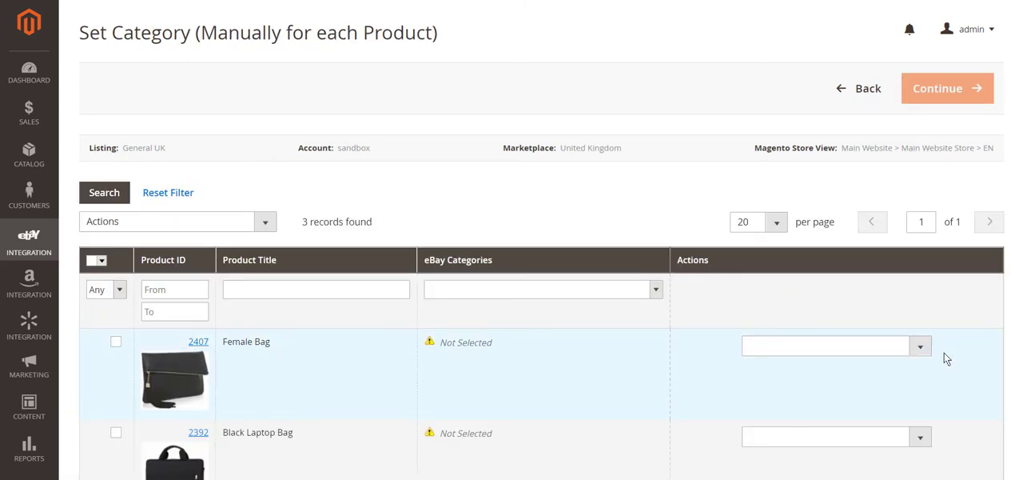
click(921, 347)
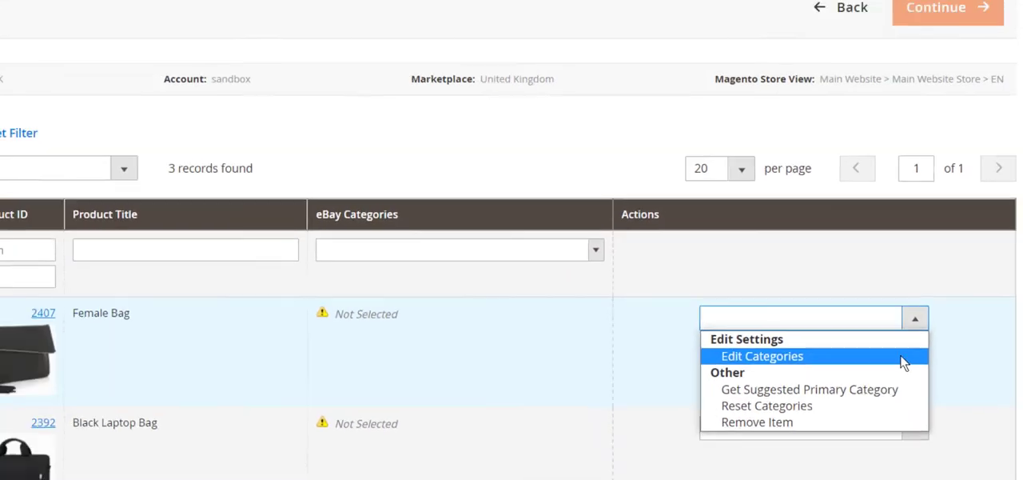
click(901, 356)
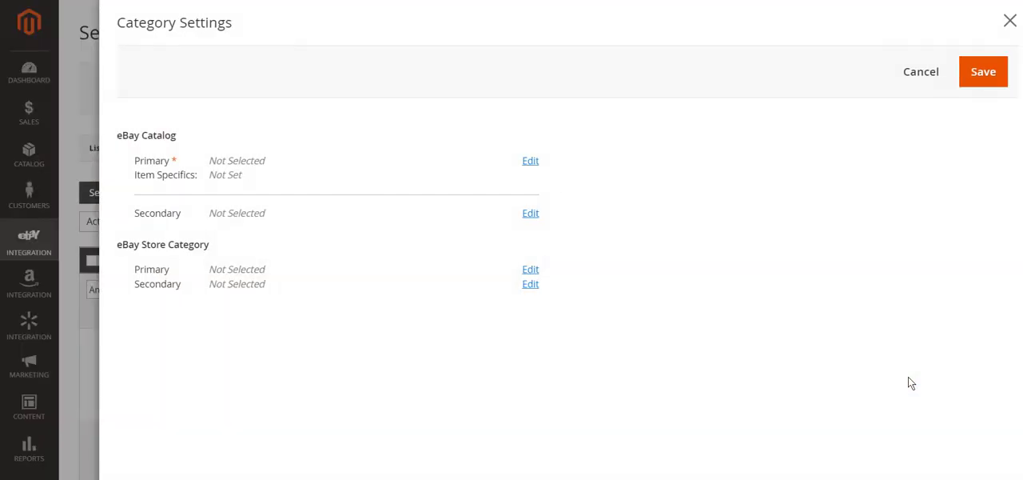
scroll(917, 392, down, 2)
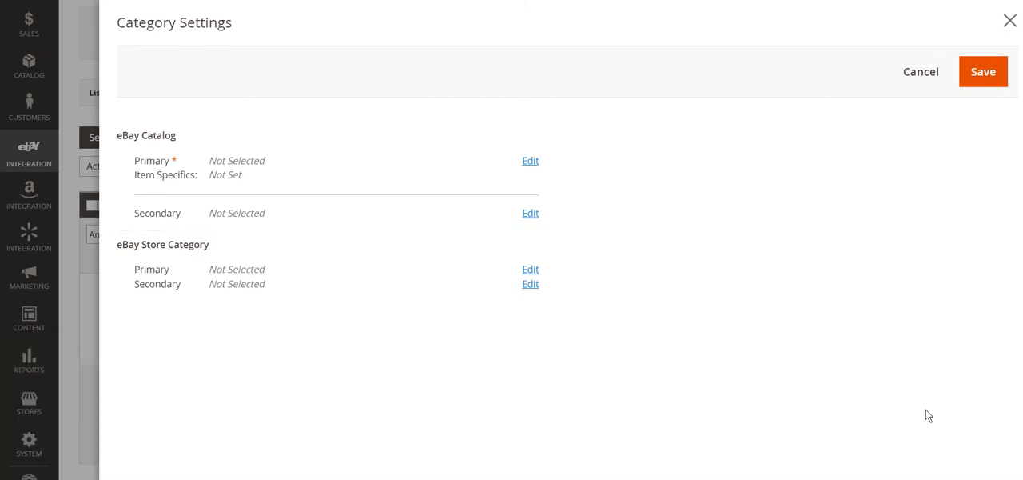
Choose Clothes, Shoes & Accessories > Women > Women's Bags & Handbags as the primary eBay catalog category.
click(531, 162)
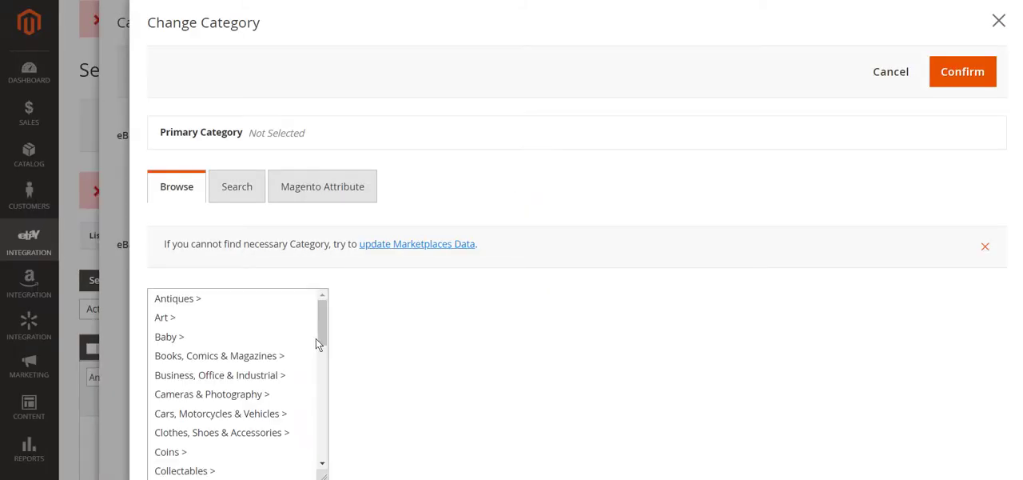
click(294, 431)
click(380, 375)
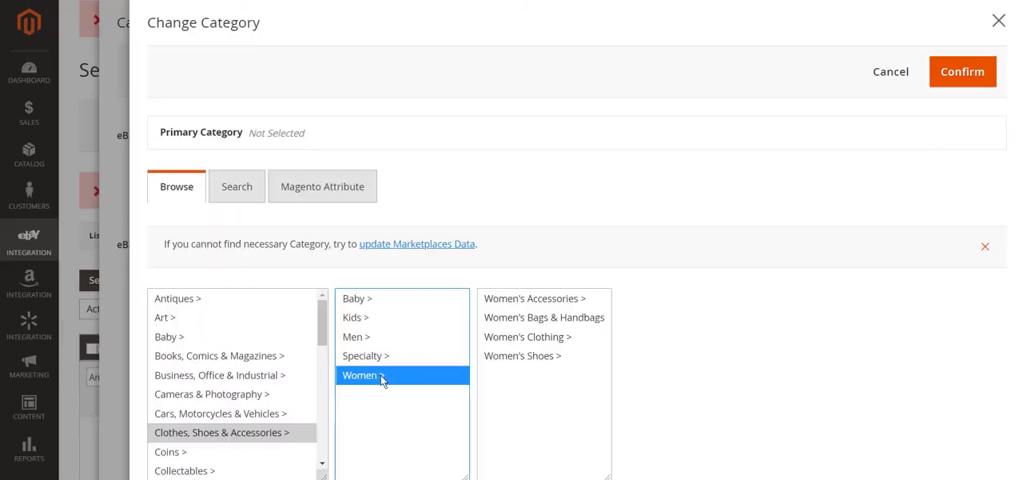
click(486, 319)
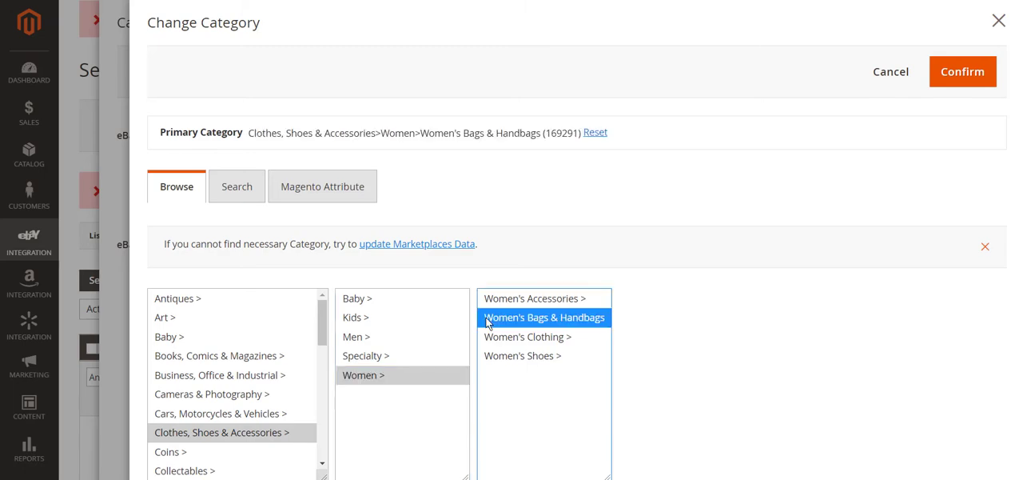
Search the eBay categories for category ID 169291.
click(238, 192)
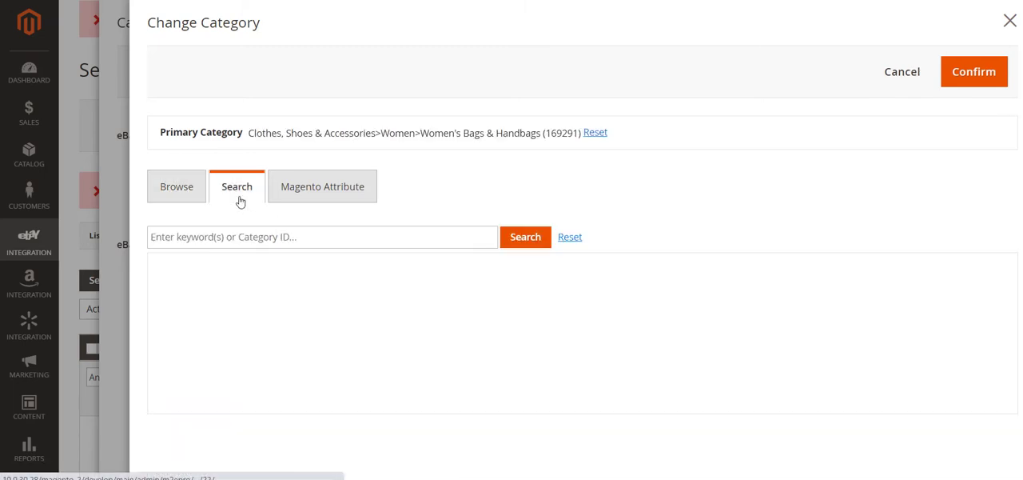
click(251, 238)
text(169291)
click(530, 243)
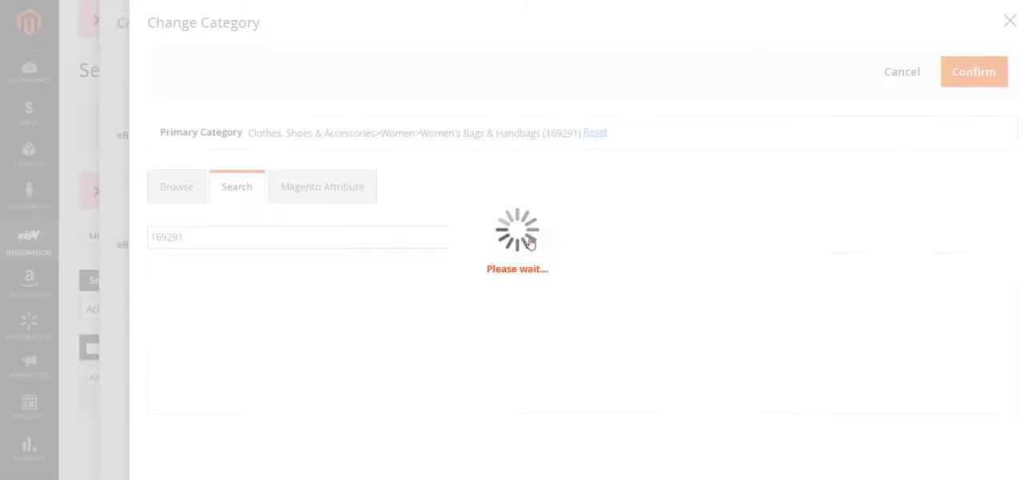
Set the primary eBay catalog category to the Magento attribute Categories and confirm the choice.
click(374, 199)
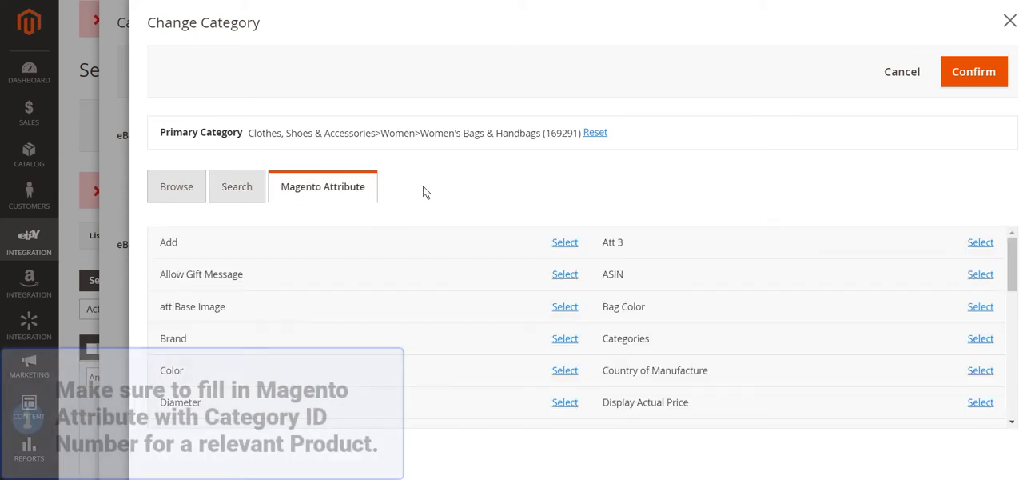
click(988, 342)
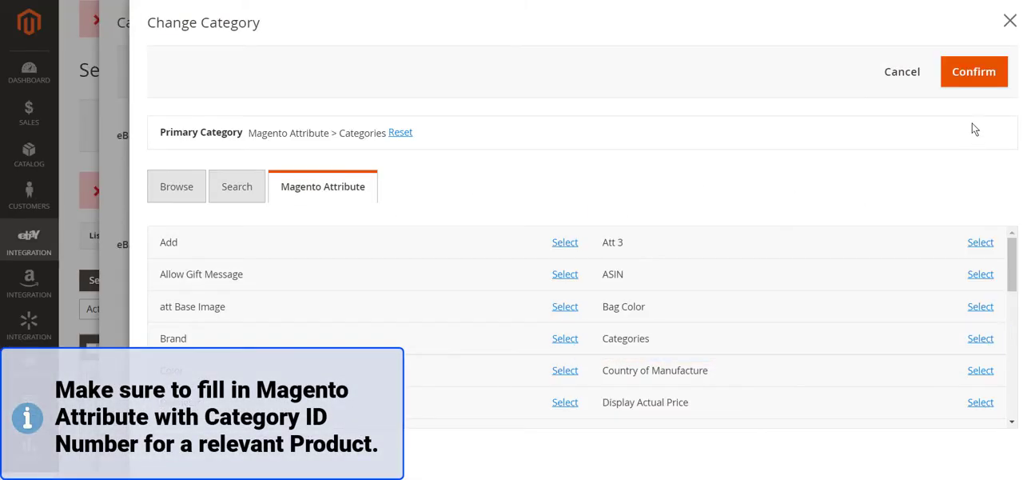
click(965, 72)
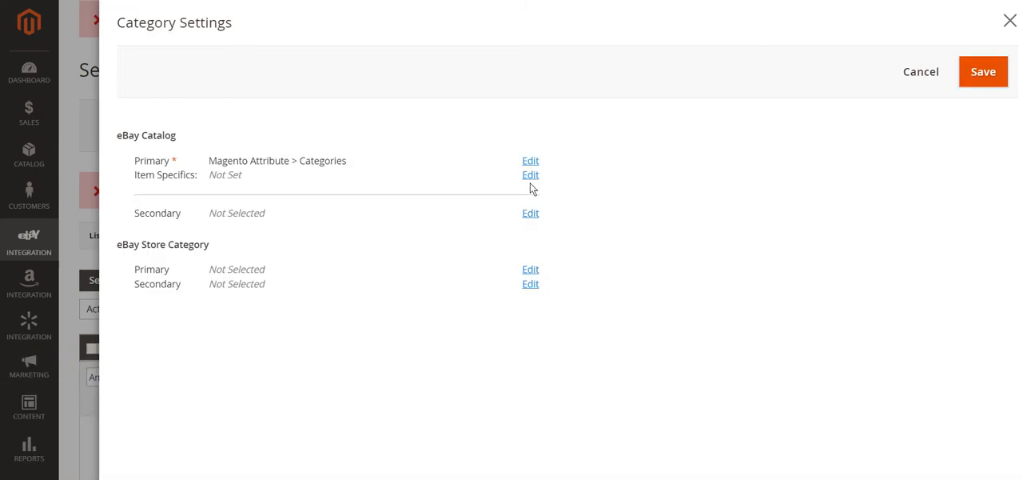
Add an item specific in Custom Attribute mode that takes its value from the Brand attribute.
click(529, 179)
click(941, 255)
click(657, 245)
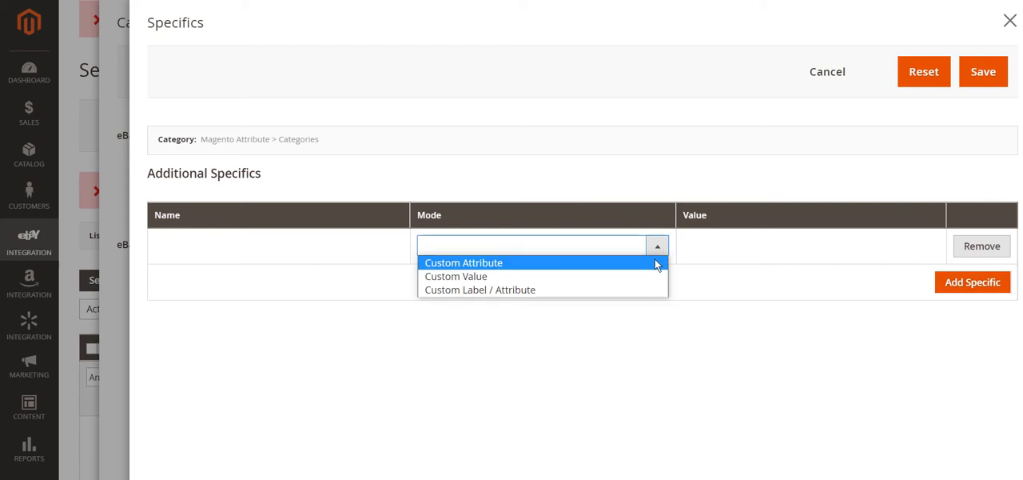
click(655, 259)
click(781, 245)
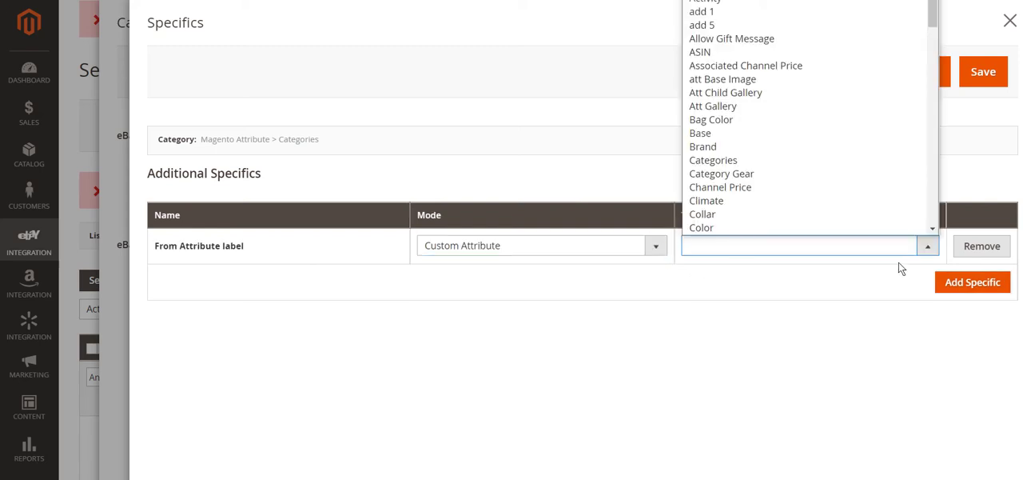
click(883, 152)
Add a second item specific in Custom Value mode named Size with the value S, and save the specifics.
click(967, 281)
click(647, 281)
click(655, 310)
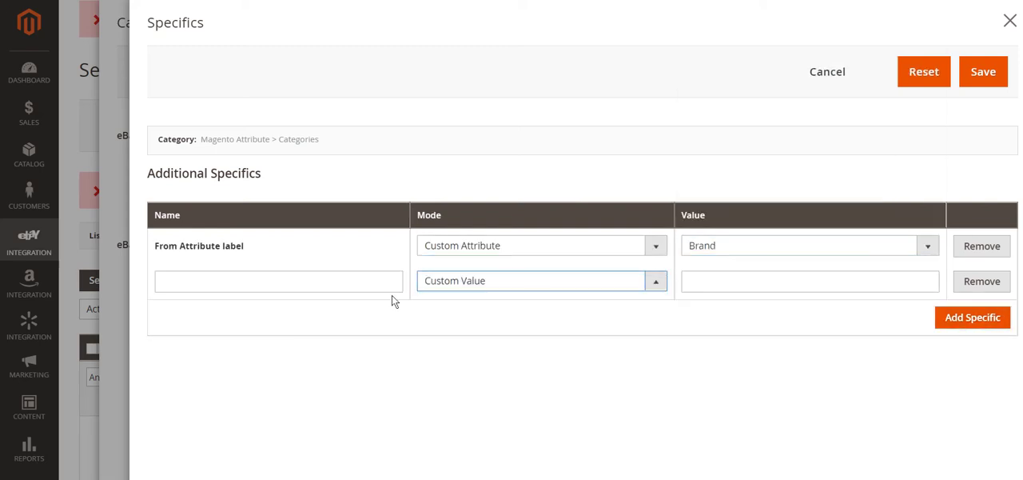
click(373, 283)
click(759, 277)
text(S)
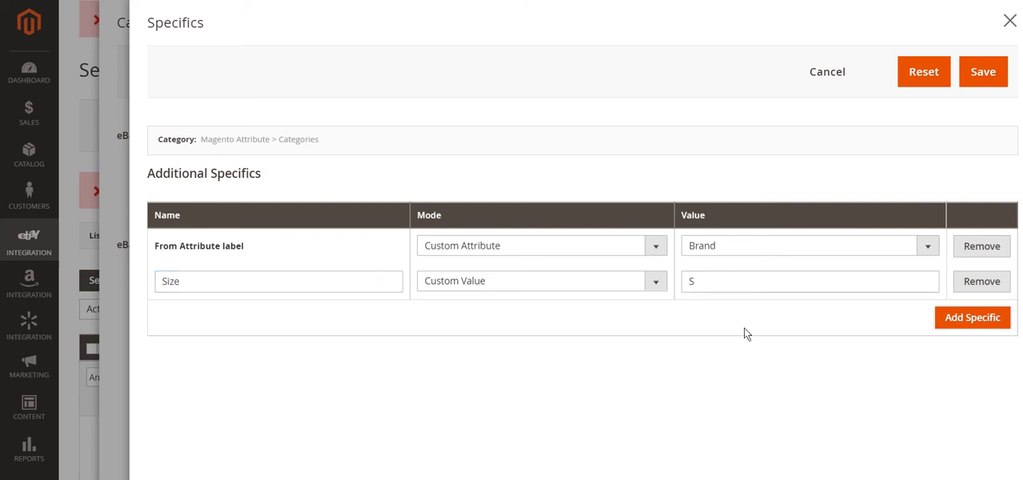
click(981, 80)
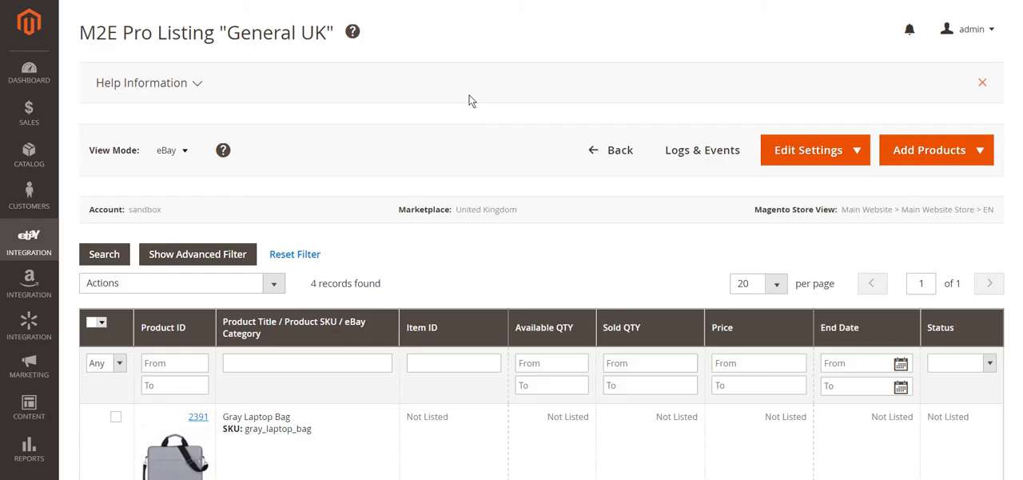
Switch the General UK listing to the Settings view mode and open Categories & Specifics for the Female Bag.
click(166, 151)
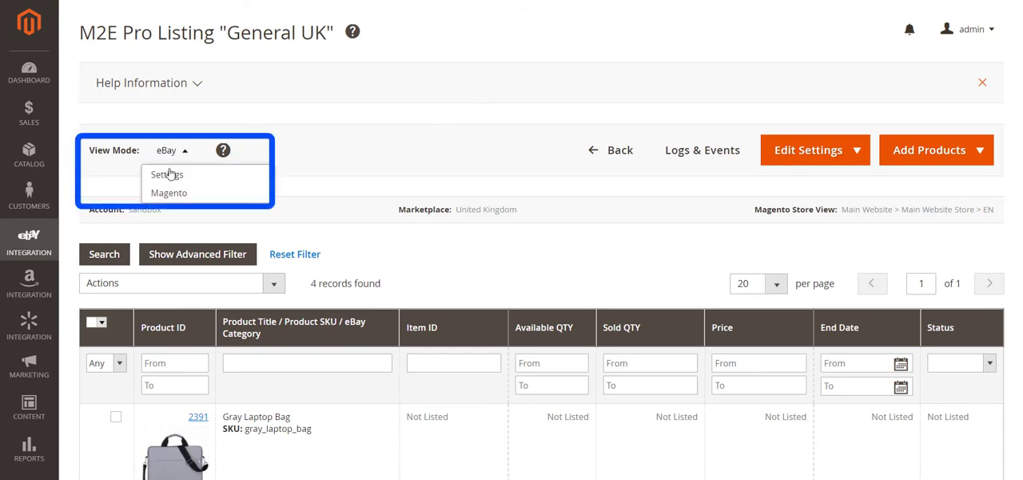
click(169, 177)
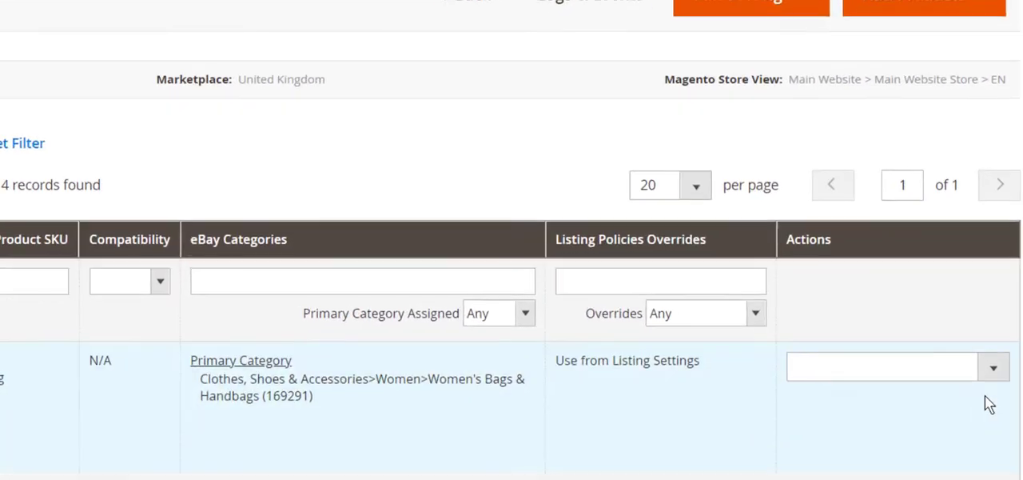
click(985, 401)
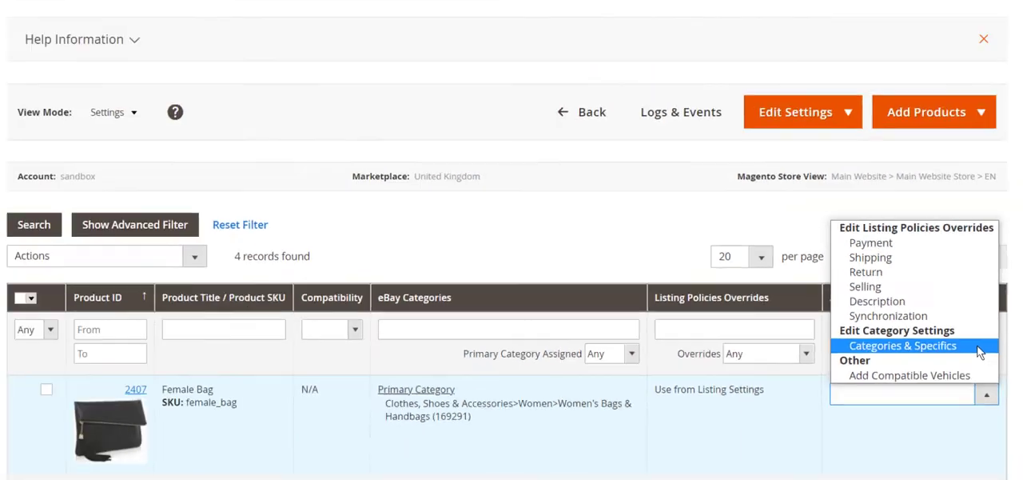
click(986, 289)
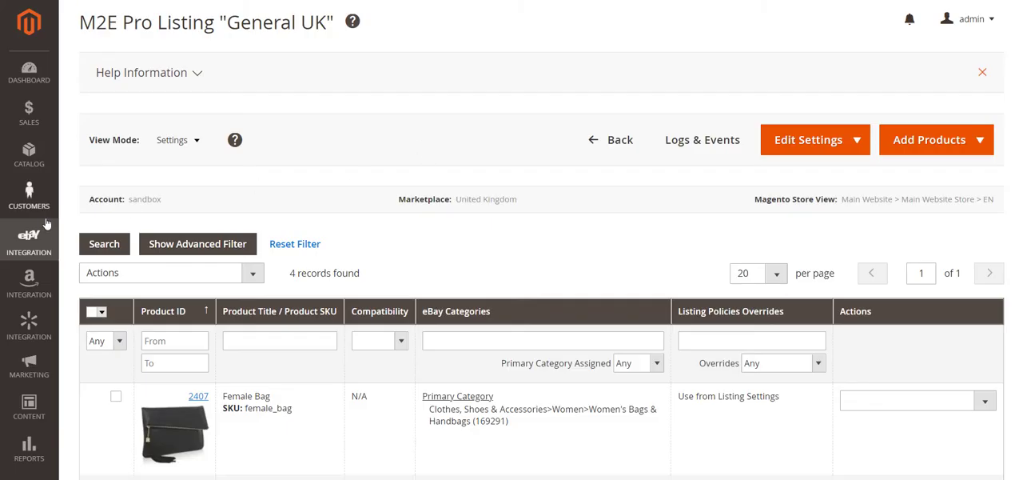
Open the eBay integration's Categories configuration and look through the list of categories in use.
click(40, 238)
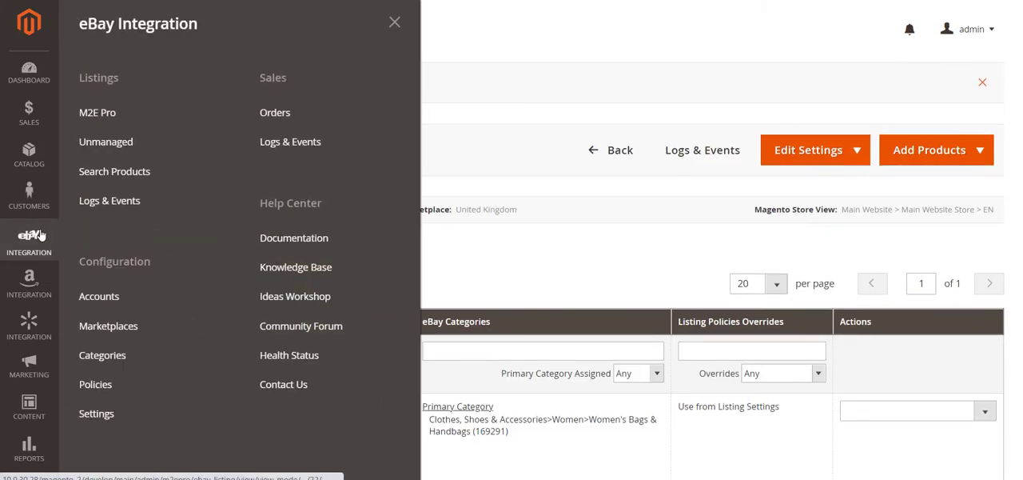
click(76, 355)
scroll(634, 80, down, 5)
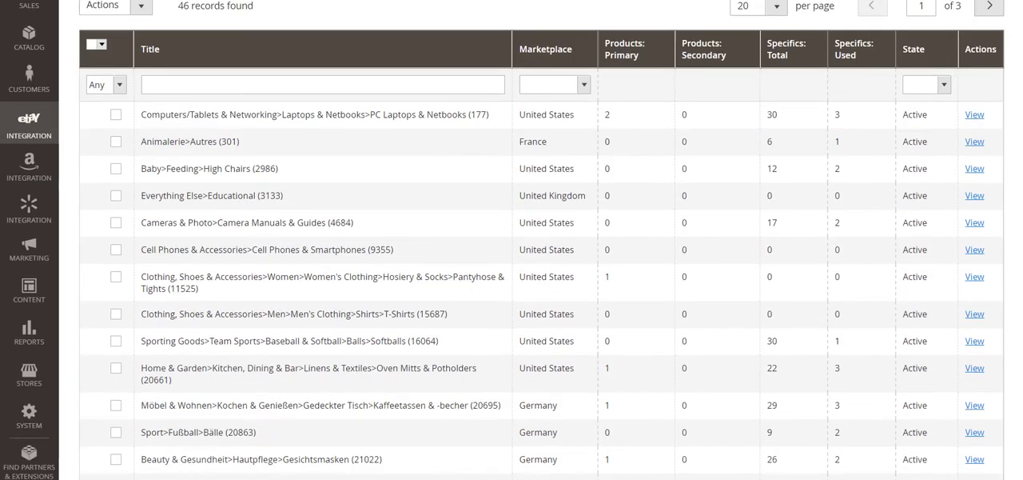
scroll(959, 120, up, 5)
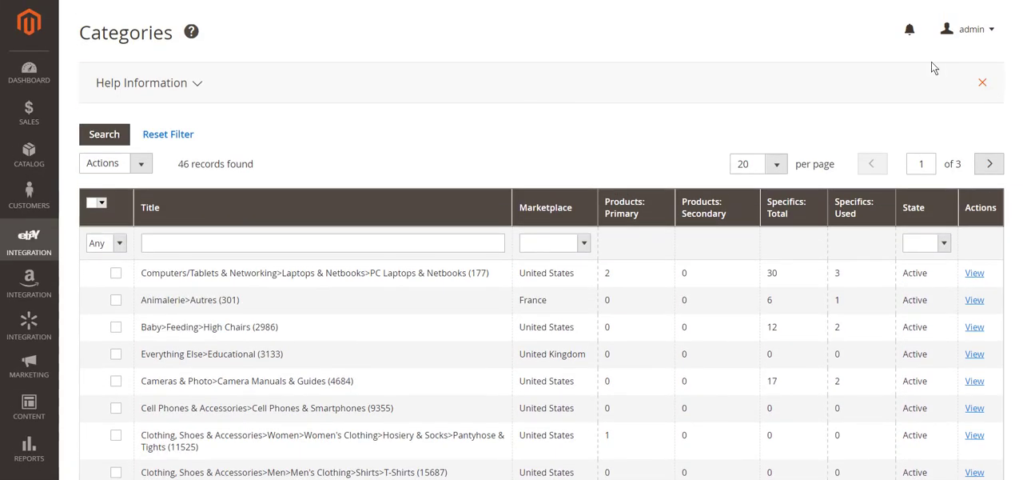
Filter the categories by 169291 and open the United Kingdom Women's Bags & Handbags category.
click(472, 245)
text(169291)
key(Return)
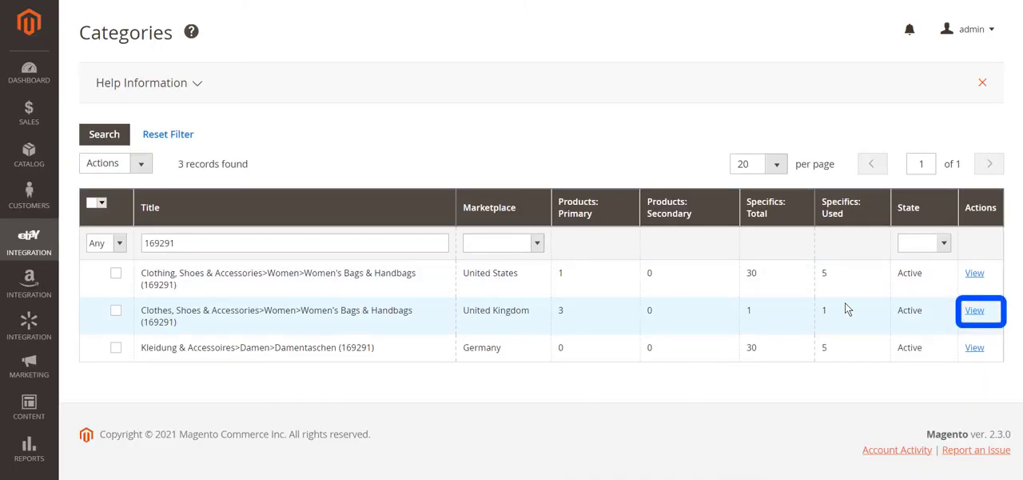
click(977, 311)
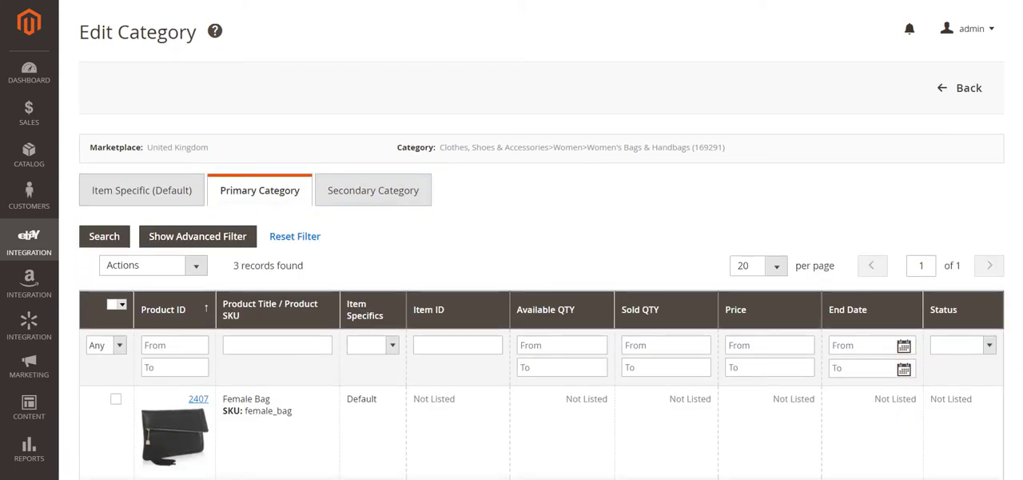
Select the Female Bag, Black Laptop Bag and Purple Laptop Bag under the primary category and apply the Edit action to them.
scroll(542, 264, down, 3)
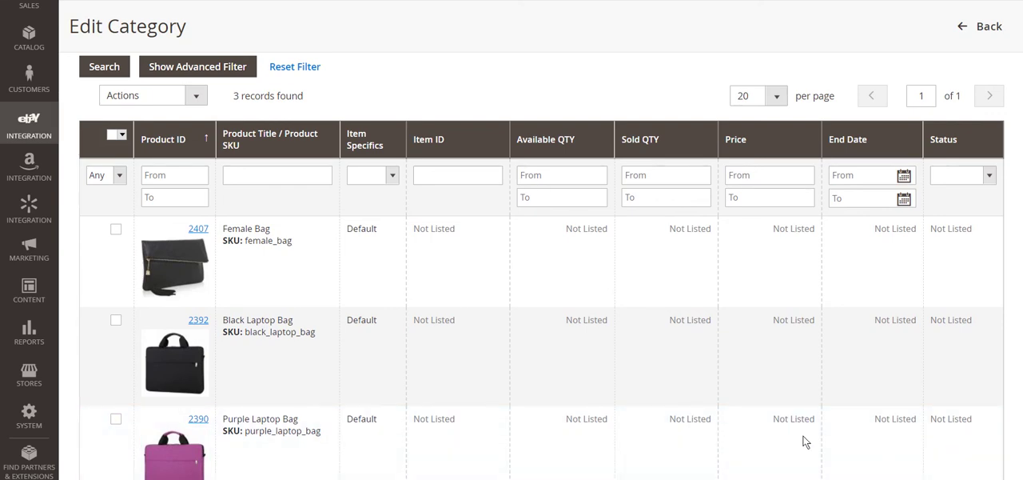
click(115, 421)
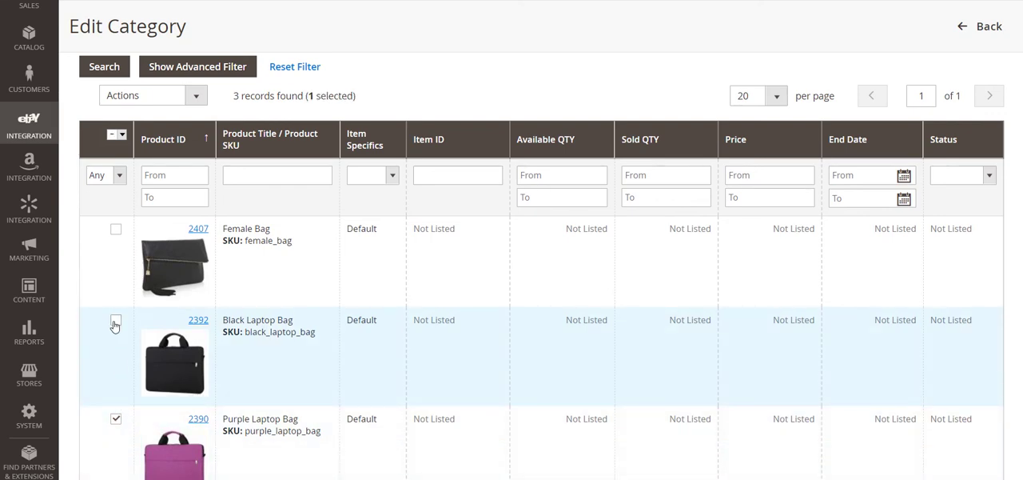
click(116, 230)
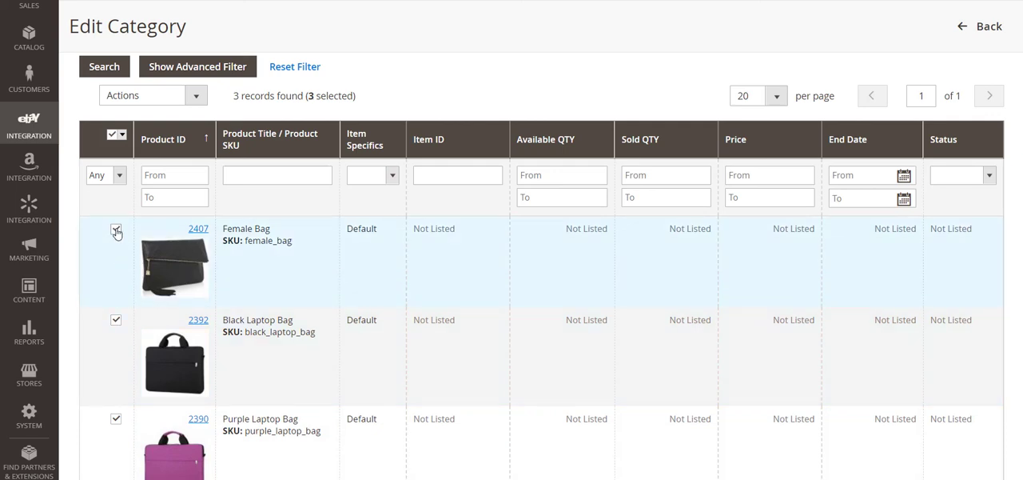
click(196, 95)
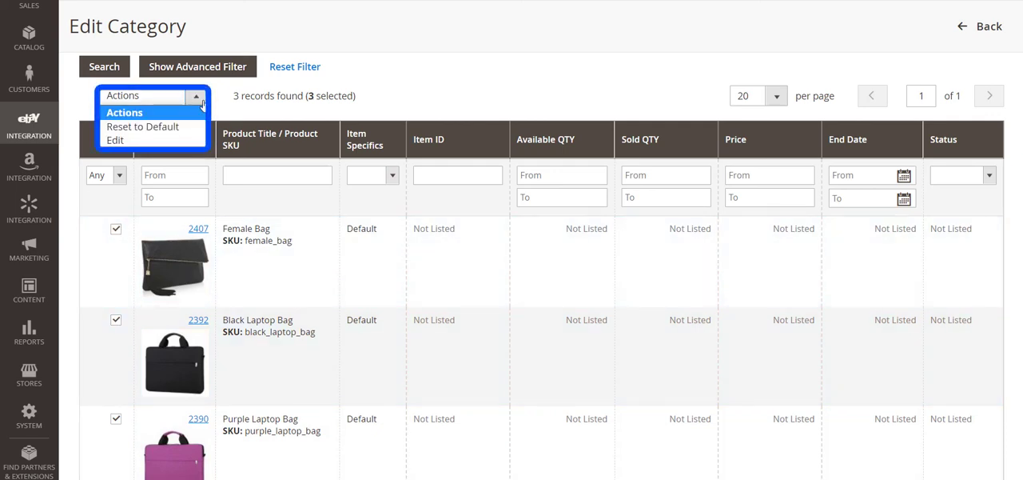
click(196, 142)
click(246, 95)
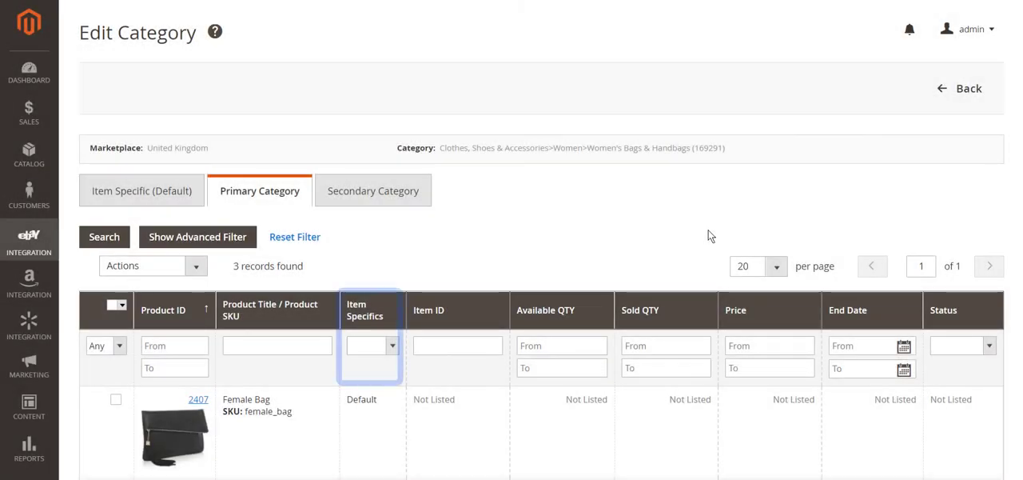
Filter the primary category's products to those with Custom item specifics.
click(391, 347)
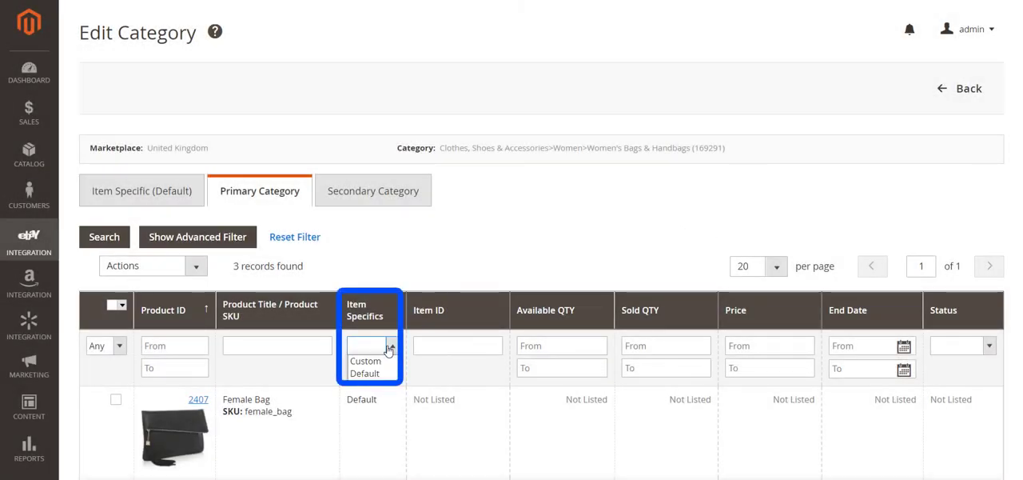
click(387, 361)
click(98, 237)
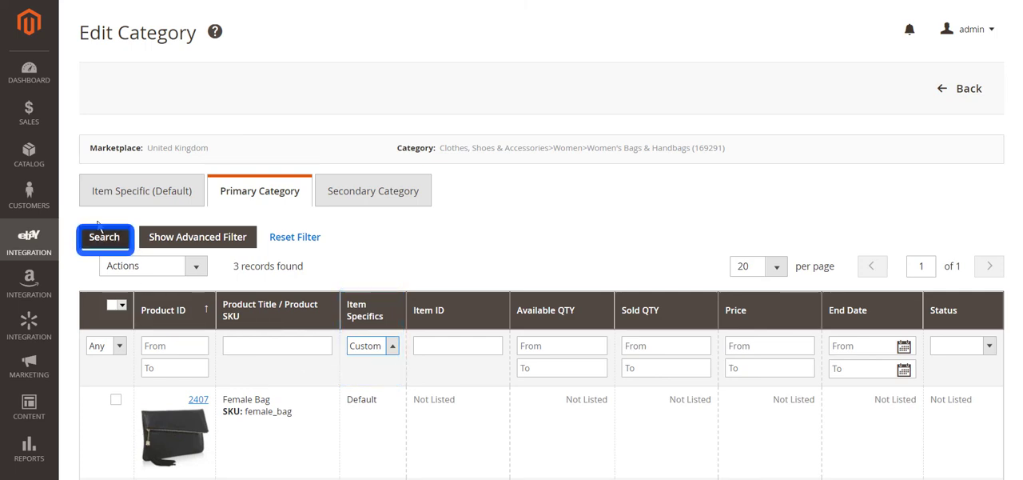